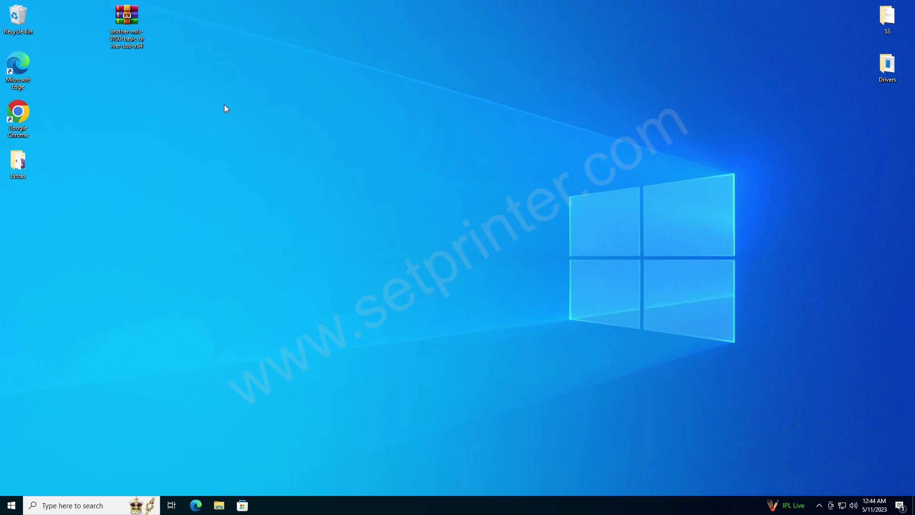
Step: Extract the brother-mfc-9700-basic-driver-usb-x64 archive into its own folder and place that folder below the archive on the desktop
{"action": "right_click", "coordinate": [134, 21]}
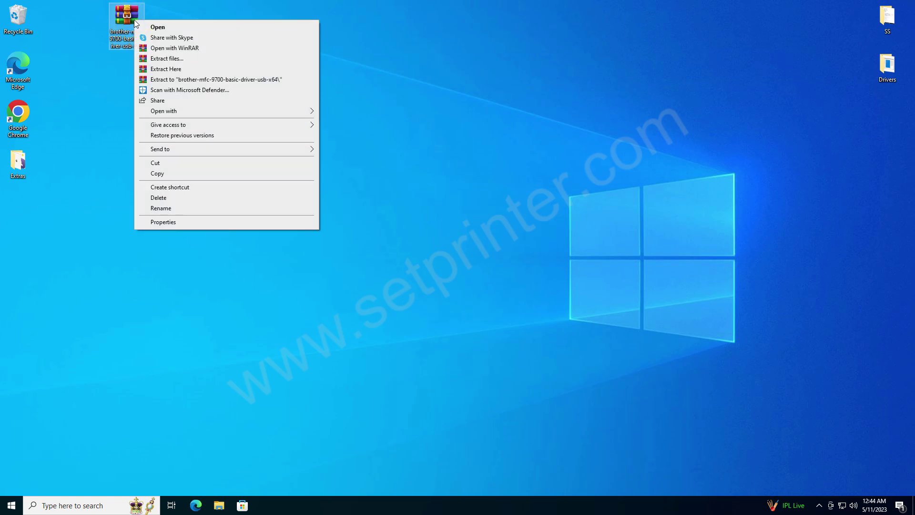
{"action": "left_click", "coordinate": [184, 80]}
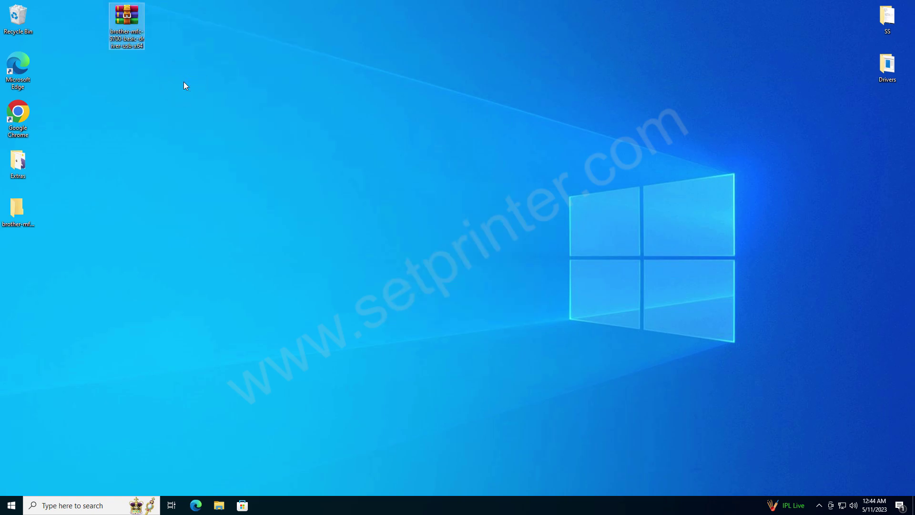
{"action": "left_click_drag", "start_coordinate": [18, 218], "coordinate": [138, 83]}
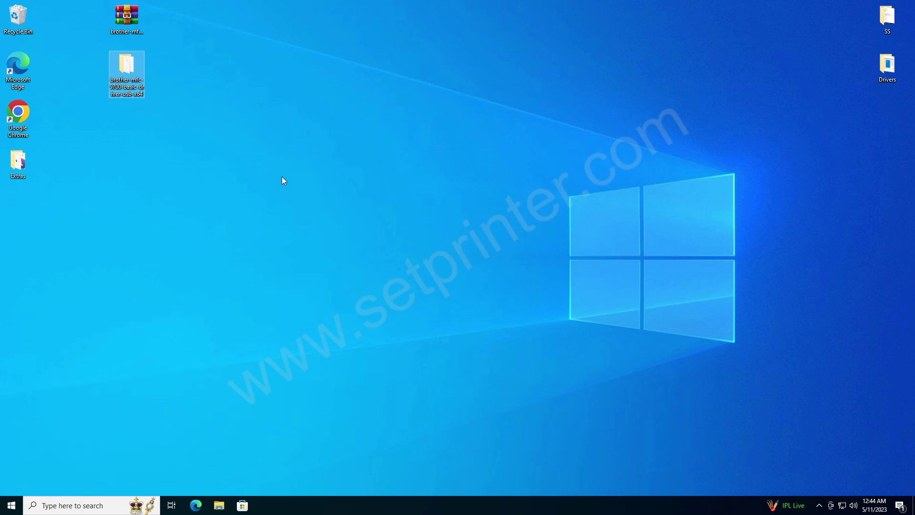
Step: Open the Printers & scanners page in the Windows device settings
{"action": "left_click", "coordinate": [14, 504]}
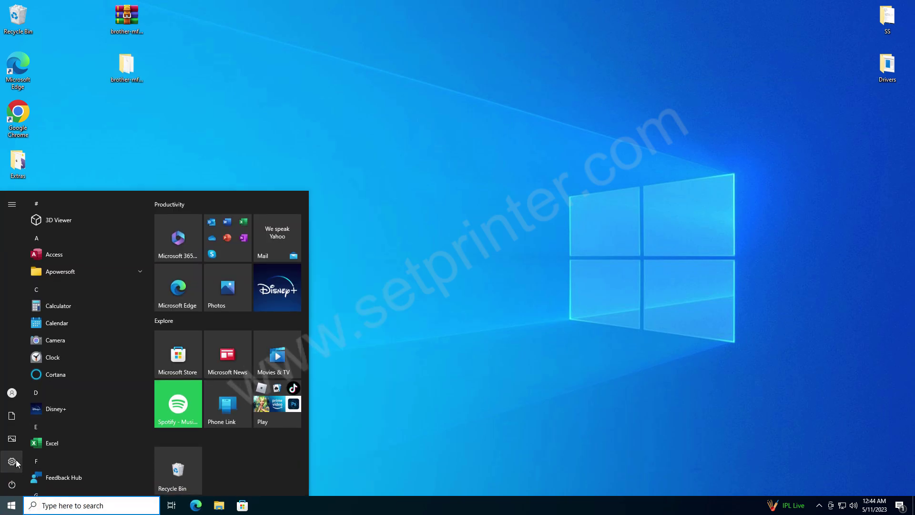
{"action": "left_click", "coordinate": [14, 460]}
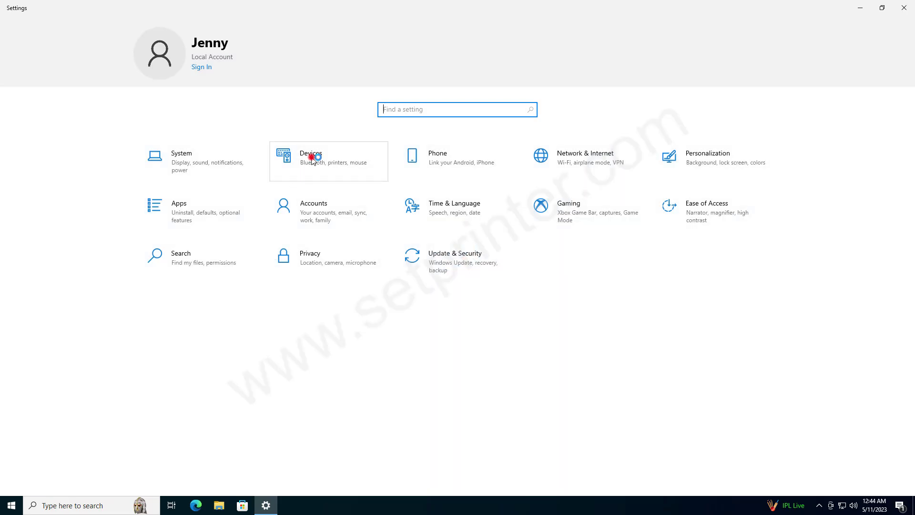
{"action": "left_click", "coordinate": [311, 156]}
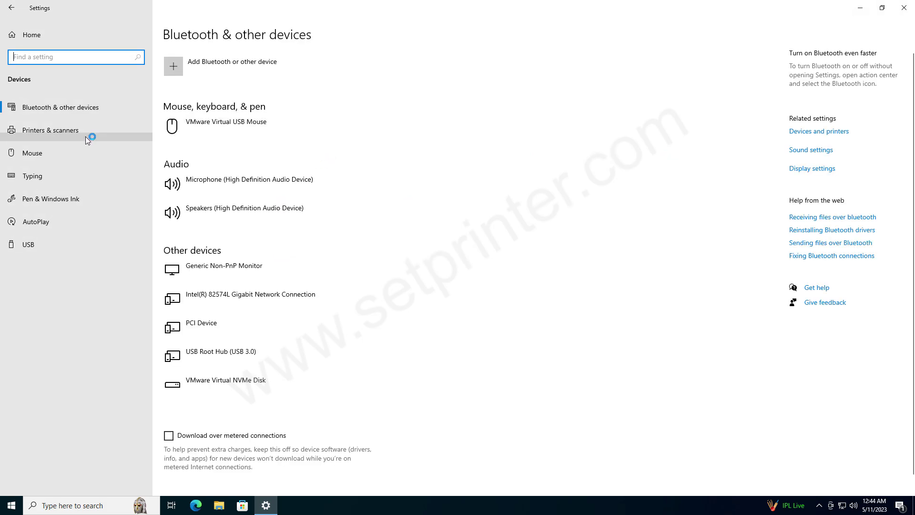
{"action": "left_click", "coordinate": [38, 137]}
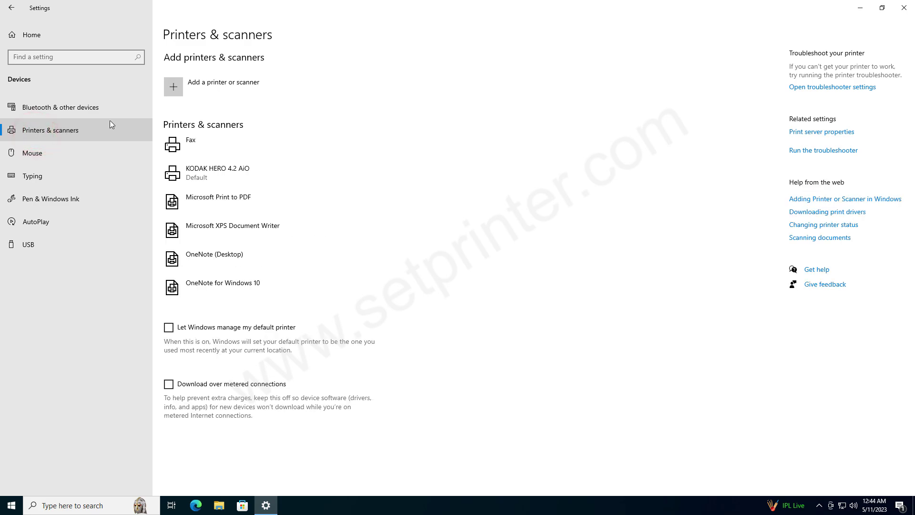
Step: Start adding an unlisted printer as a local or network printer with manual settings
{"action": "left_click", "coordinate": [176, 92]}
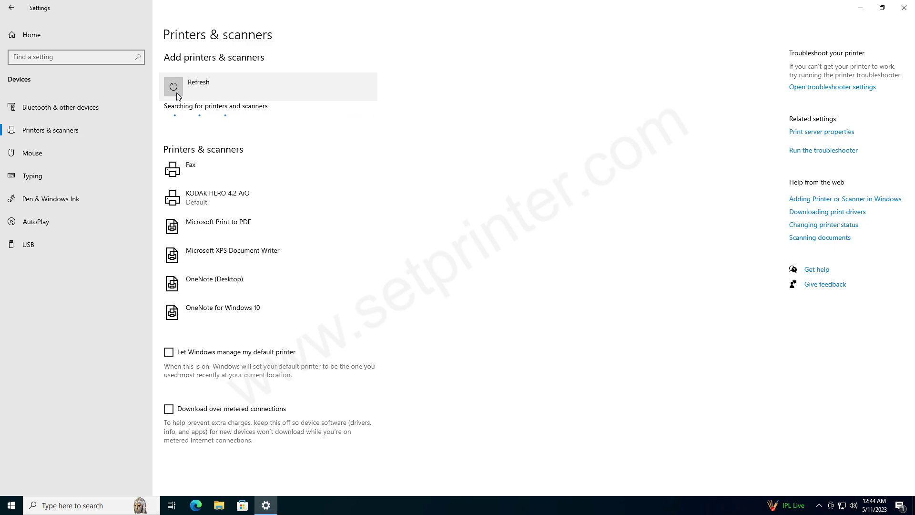
{"action": "left_click", "coordinate": [224, 141]}
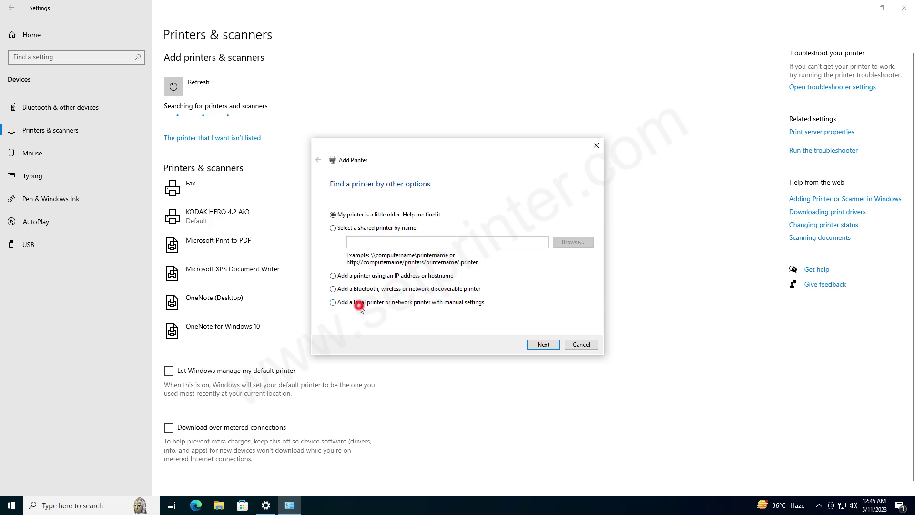
{"action": "left_click", "coordinate": [359, 305]}
{"action": "left_click", "coordinate": [553, 346]}
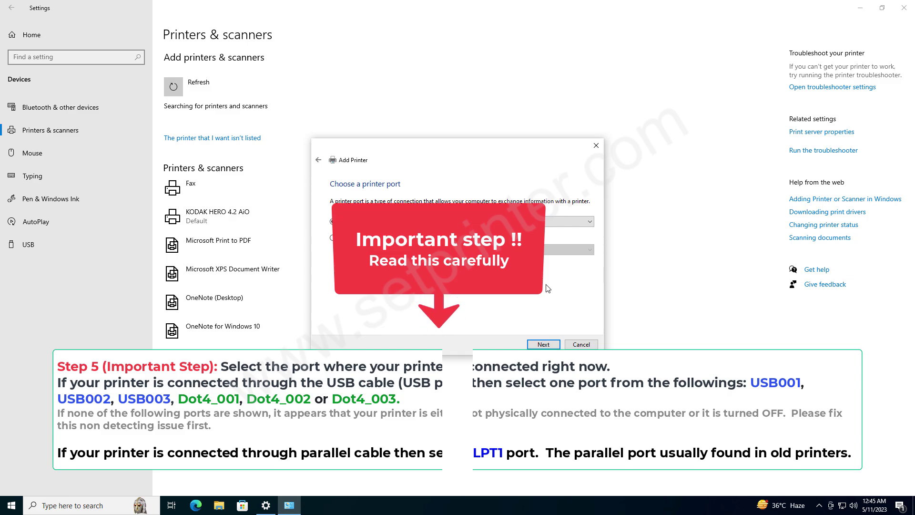
Step: Assign the new printer to the existing port USB001 (Virtual Printer Port for USB)
{"action": "left_click", "coordinate": [586, 222]}
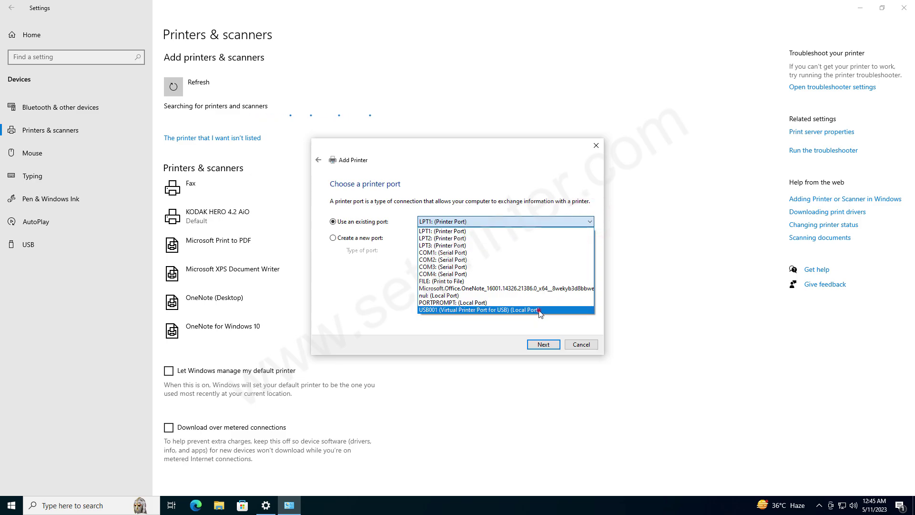
{"action": "left_click", "coordinate": [538, 310]}
{"action": "left_click", "coordinate": [543, 344]}
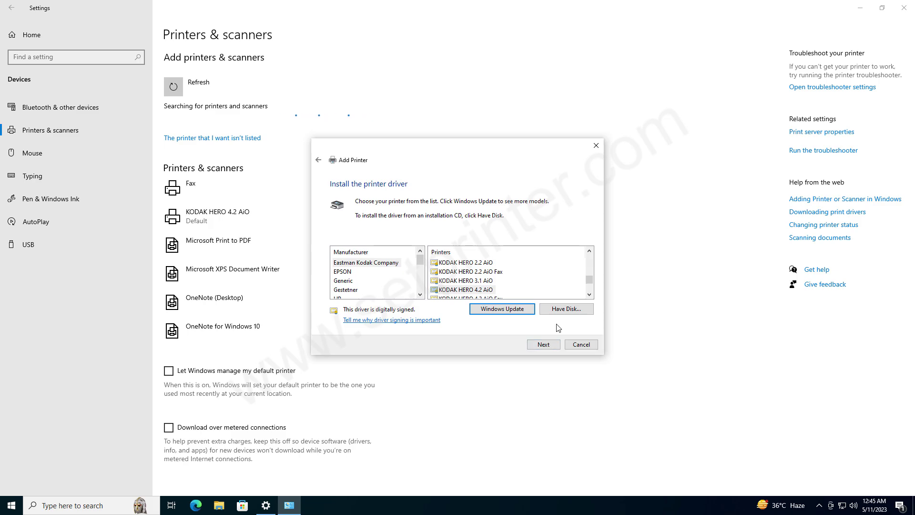
Step: Load the printer driver from disk using prnbr001.inf in the desktop folder brother-mfc-9700-basic-driver-usb-x64
{"action": "left_click", "coordinate": [569, 308]}
{"action": "left_click", "coordinate": [539, 295]}
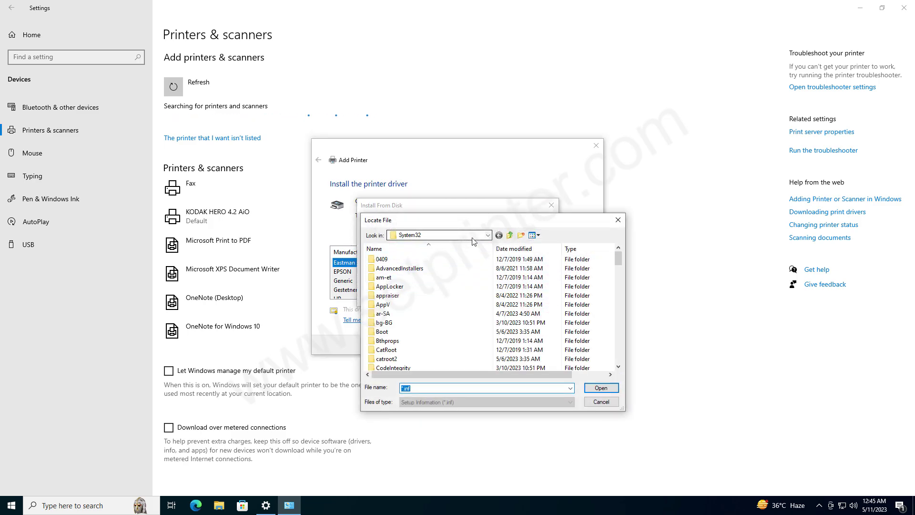
{"action": "left_click", "coordinate": [487, 235]}
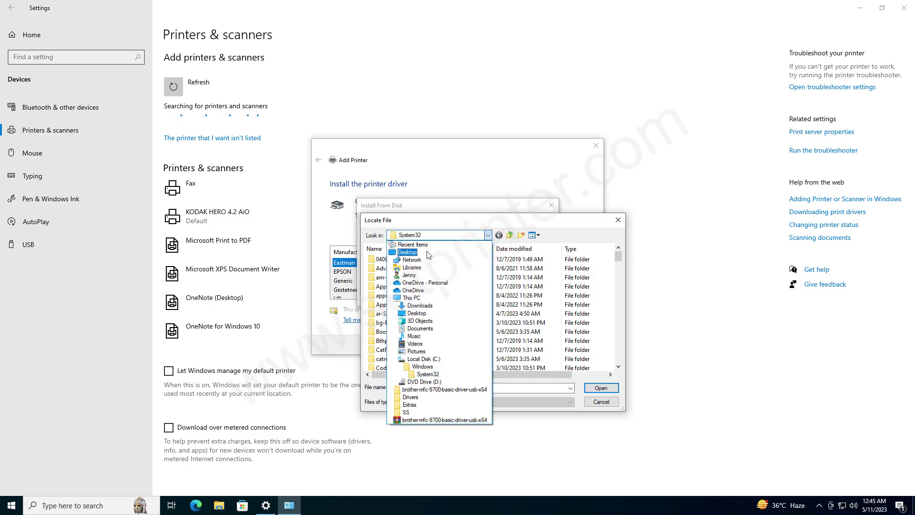
{"action": "left_click", "coordinate": [427, 252]}
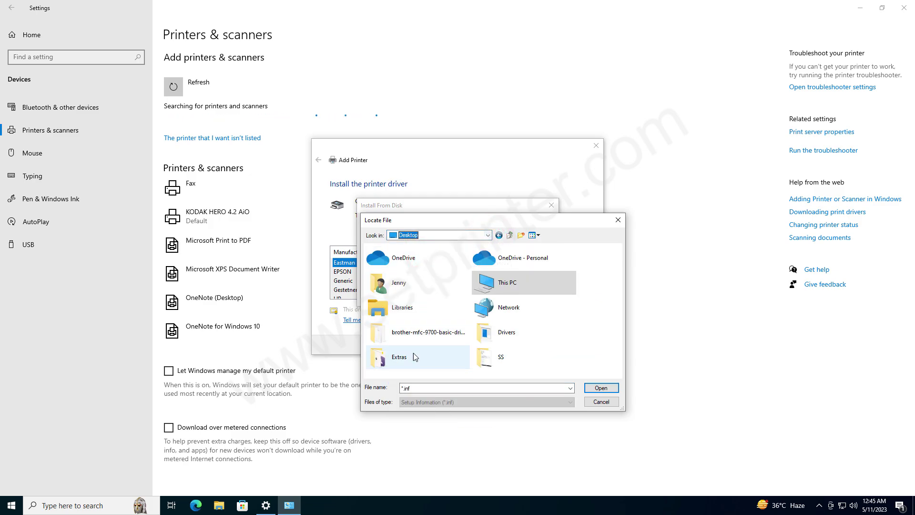
{"action": "double_click", "coordinate": [413, 339]}
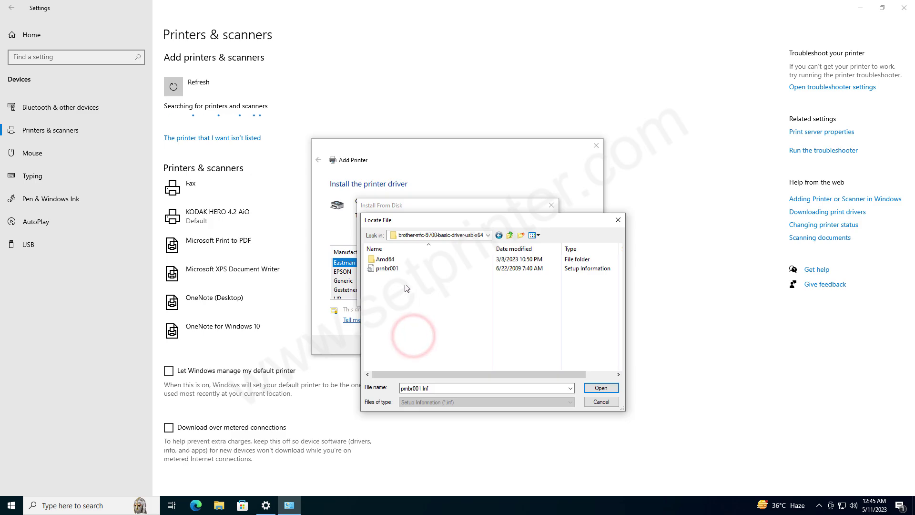
{"action": "left_click", "coordinate": [394, 269]}
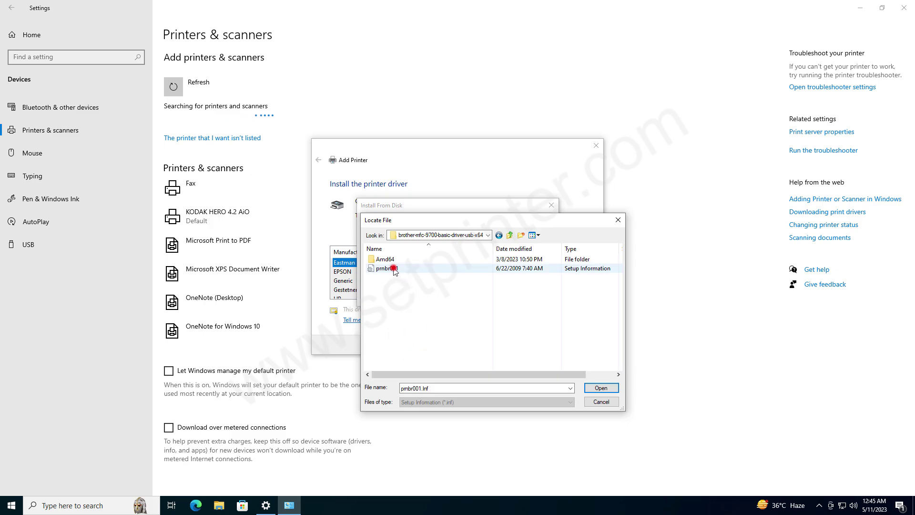
{"action": "left_click", "coordinate": [602, 389]}
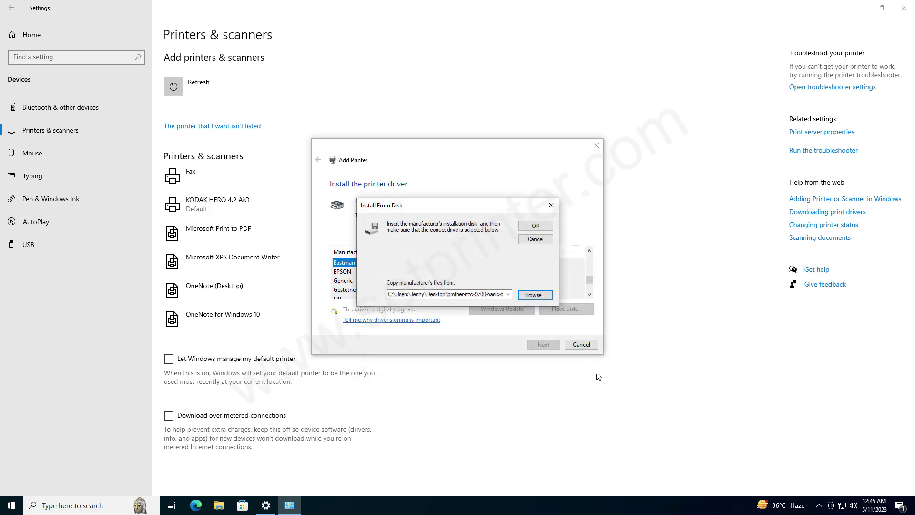
{"action": "left_click", "coordinate": [536, 225]}
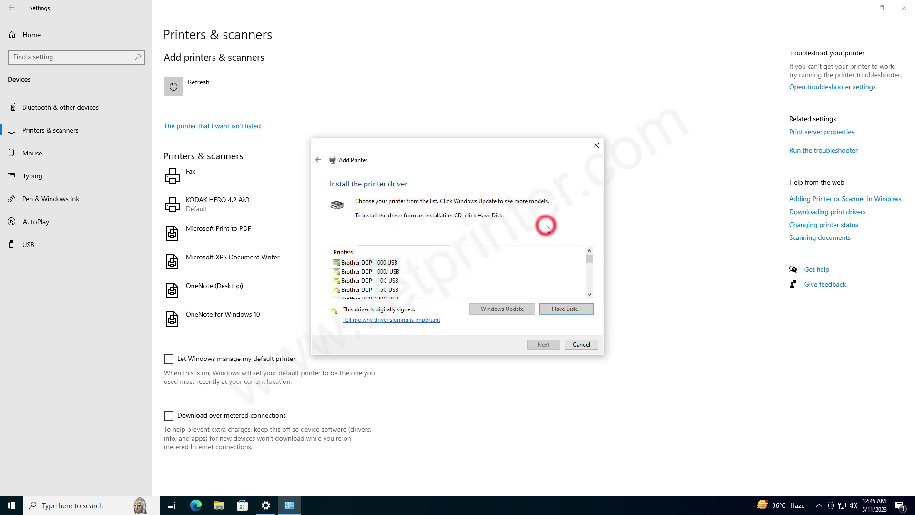
Step: Choose Brother MFC-9700 USB as the printer model whose driver is installed
{"action": "left_click", "coordinate": [590, 295]}
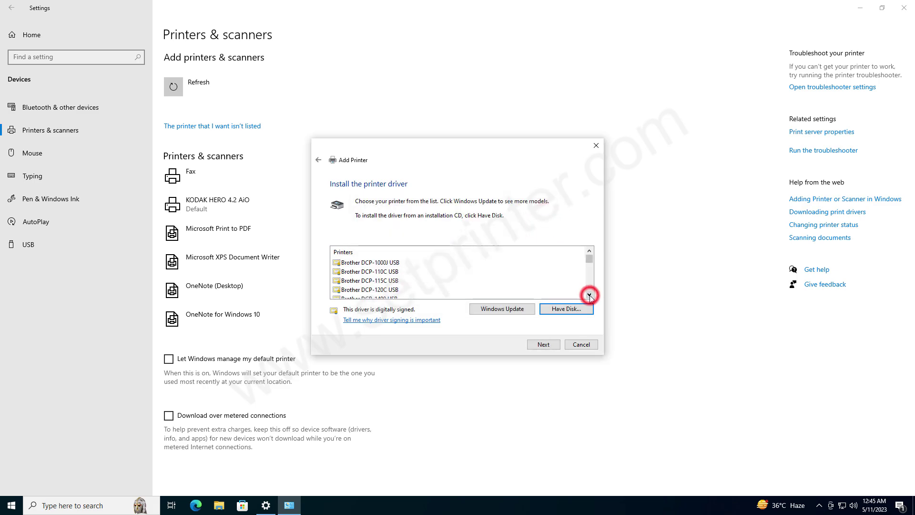
{"action": "left_click", "coordinate": [589, 295]}
{"action": "left_click", "coordinate": [589, 294]}
{"action": "left_click", "coordinate": [589, 295]}
{"action": "left_click", "coordinate": [589, 294]}
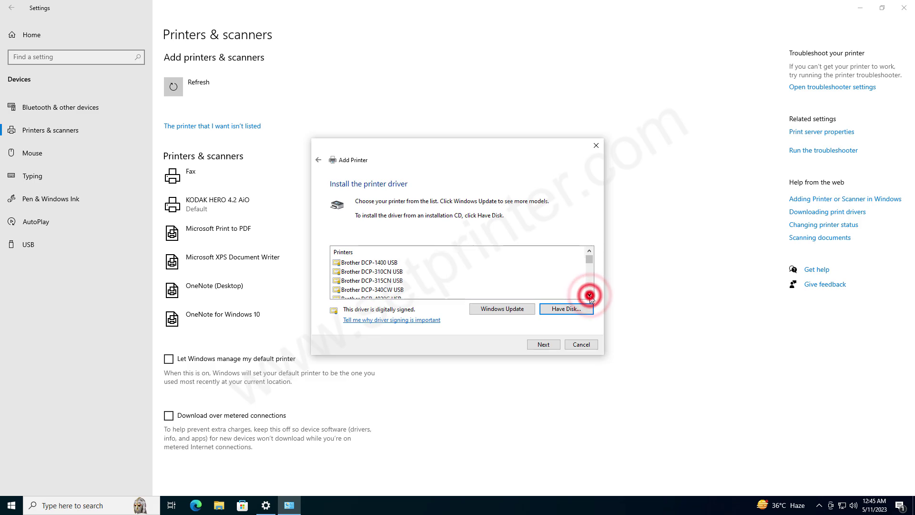
{"action": "left_click", "coordinate": [590, 295]}
{"action": "left_click", "coordinate": [589, 294]}
{"action": "left_click", "coordinate": [590, 295]}
{"action": "left_click", "coordinate": [590, 295]}
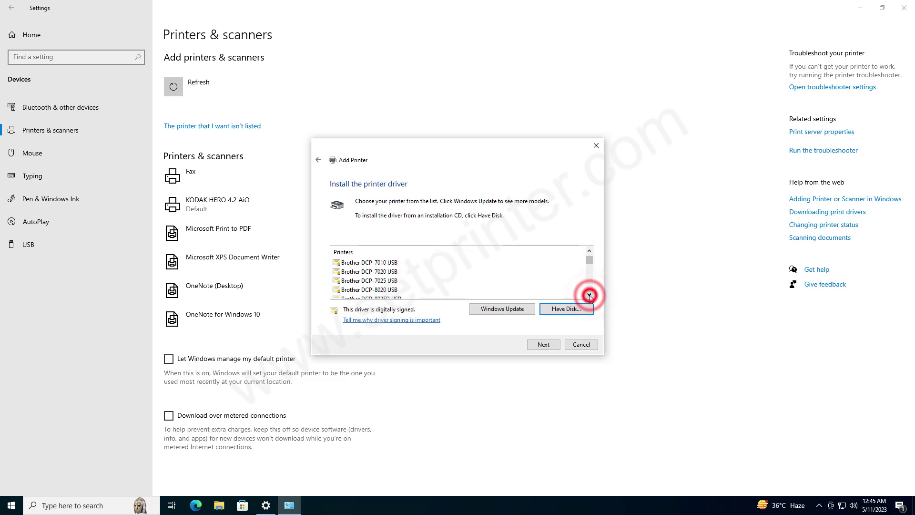
{"action": "left_click", "coordinate": [590, 295]}
{"action": "left_click", "coordinate": [590, 295]}
{"action": "left_click", "coordinate": [589, 294]}
{"action": "left_click", "coordinate": [590, 294]}
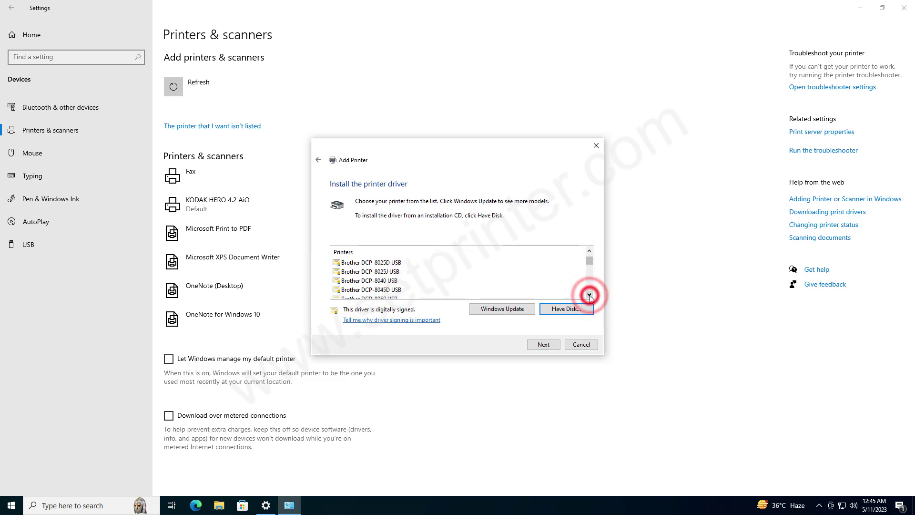
{"action": "left_click", "coordinate": [589, 294]}
{"action": "left_click", "coordinate": [590, 294]}
{"action": "left_click", "coordinate": [590, 294]}
{"action": "left_click", "coordinate": [589, 295]}
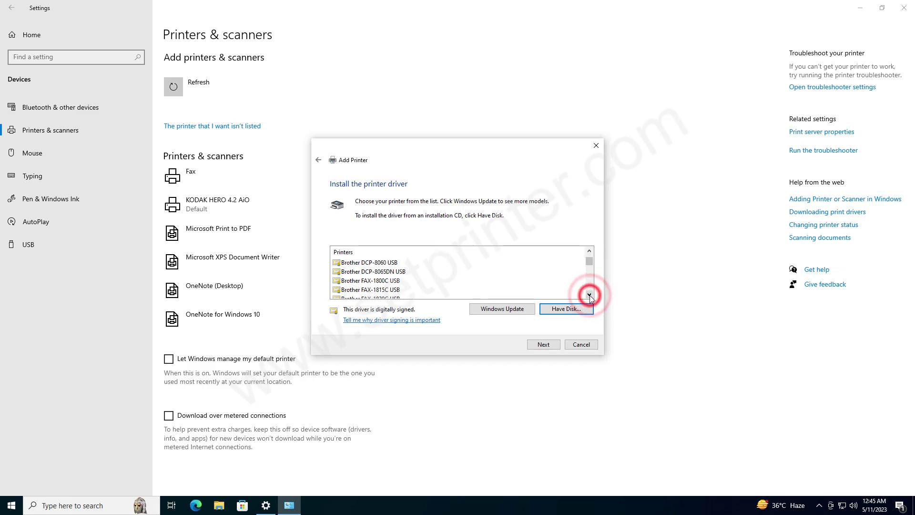
{"action": "left_click", "coordinate": [590, 295]}
{"action": "left_click", "coordinate": [589, 294]}
{"action": "left_click", "coordinate": [590, 294]}
{"action": "left_click", "coordinate": [589, 295]}
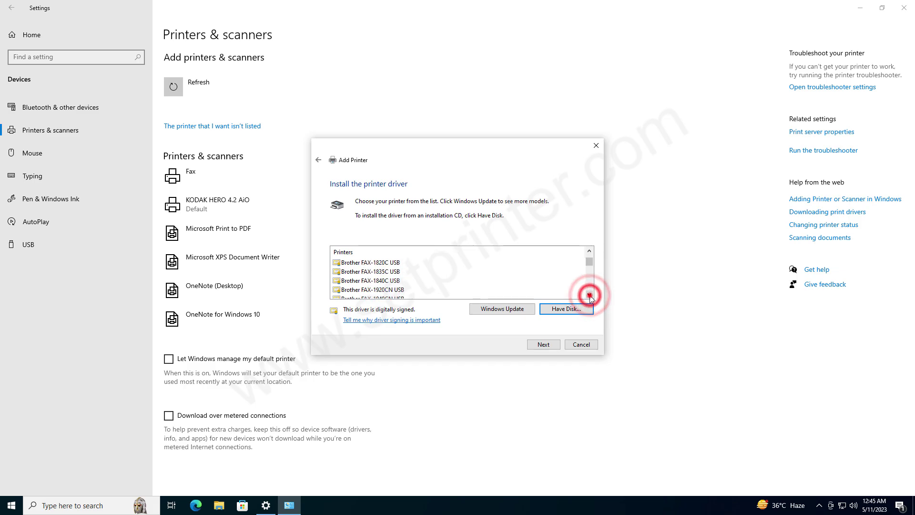
{"action": "left_click", "coordinate": [589, 294]}
{"action": "left_click", "coordinate": [589, 295]}
{"action": "left_click", "coordinate": [590, 294]}
{"action": "left_click", "coordinate": [590, 295]}
{"action": "left_click", "coordinate": [589, 294]}
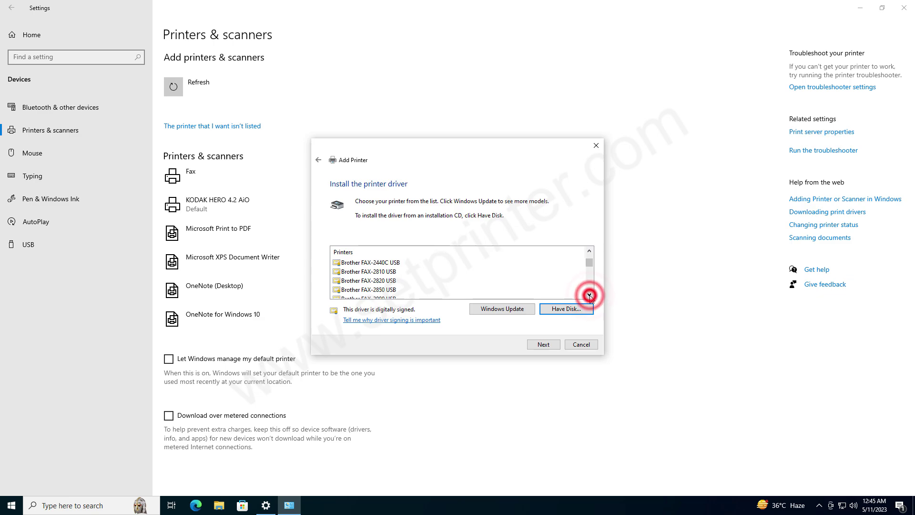
{"action": "left_click", "coordinate": [589, 294]}
{"action": "left_click", "coordinate": [590, 294]}
{"action": "left_click", "coordinate": [590, 294]}
{"action": "left_click", "coordinate": [589, 294]}
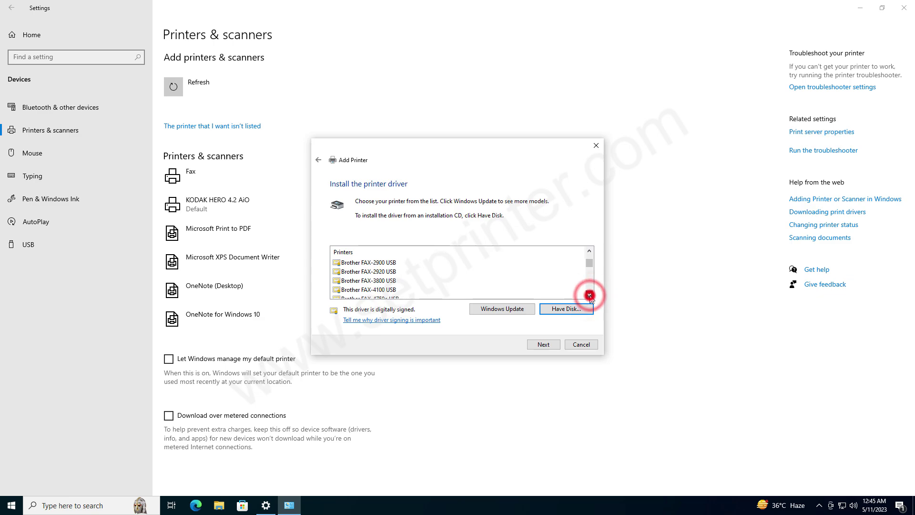
{"action": "left_click", "coordinate": [589, 295]}
{"action": "left_click", "coordinate": [589, 295]}
{"action": "left_click", "coordinate": [590, 294]}
{"action": "left_click", "coordinate": [590, 294]}
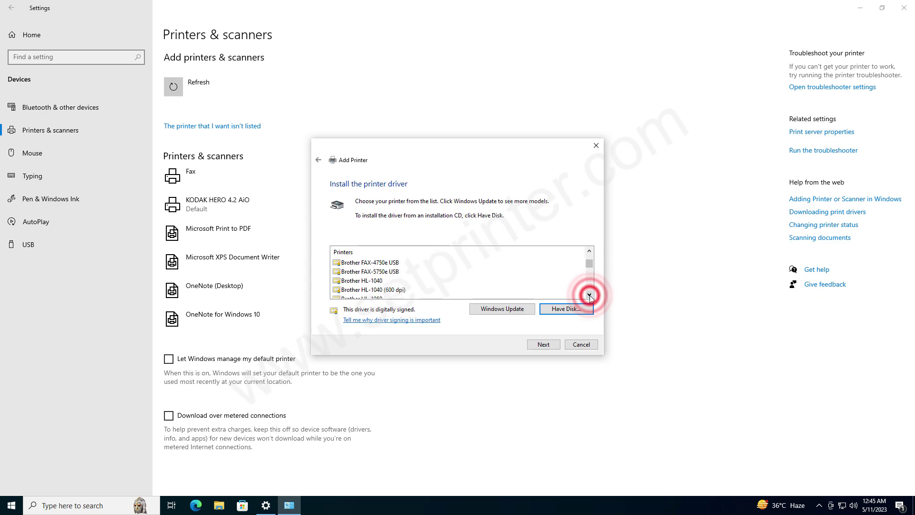
{"action": "left_click", "coordinate": [590, 295]}
{"action": "left_click", "coordinate": [589, 295]}
{"action": "left_click", "coordinate": [589, 294]}
{"action": "left_click", "coordinate": [589, 294]}
{"action": "left_click", "coordinate": [590, 295]}
{"action": "left_click", "coordinate": [589, 294]}
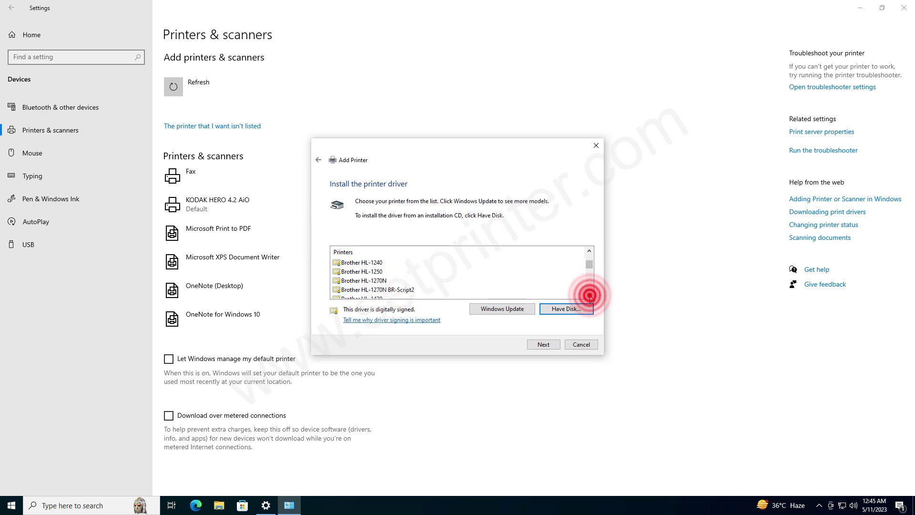
{"action": "left_click", "coordinate": [589, 294]}
{"action": "left_click", "coordinate": [589, 294]}
{"action": "left_click", "coordinate": [589, 295]}
{"action": "left_click", "coordinate": [589, 294]}
{"action": "left_click", "coordinate": [589, 295]}
{"action": "left_click", "coordinate": [589, 295]}
{"action": "left_click", "coordinate": [590, 294]}
{"action": "left_click", "coordinate": [589, 294]}
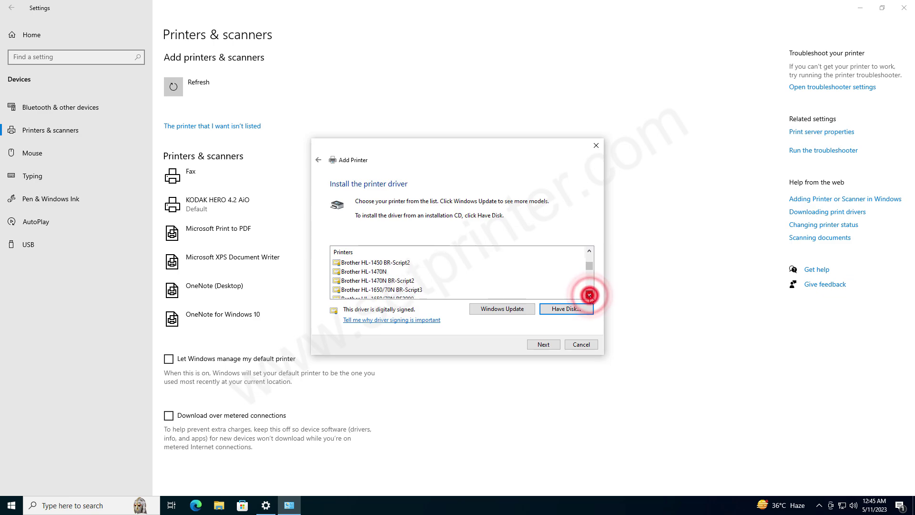
{"action": "left_click", "coordinate": [589, 295]}
{"action": "left_click", "coordinate": [589, 294]}
{"action": "left_click", "coordinate": [589, 295]}
{"action": "left_click", "coordinate": [589, 295]}
{"action": "left_click", "coordinate": [589, 294]}
{"action": "left_click", "coordinate": [589, 294]}
{"action": "left_click", "coordinate": [590, 295]}
{"action": "left_click", "coordinate": [589, 295]}
{"action": "left_click", "coordinate": [589, 294]}
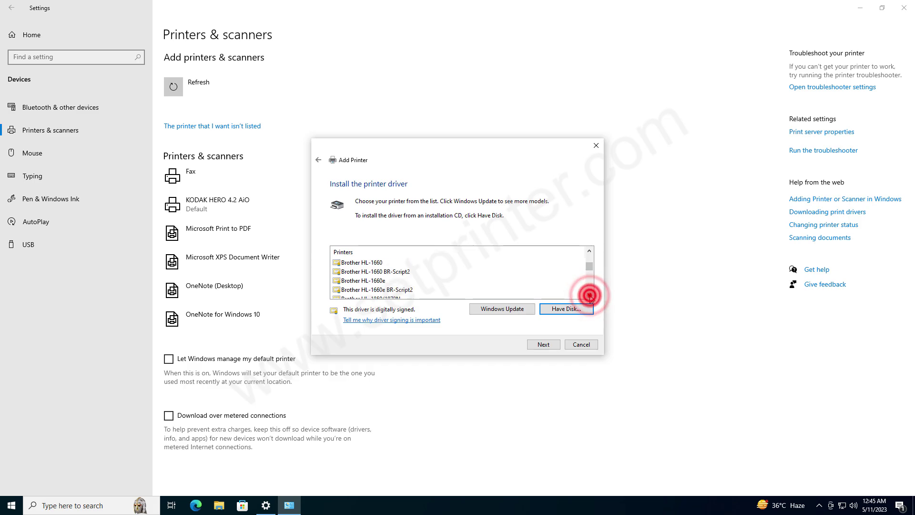
{"action": "left_click", "coordinate": [589, 295]}
{"action": "left_click", "coordinate": [589, 294]}
{"action": "left_click", "coordinate": [590, 295]}
{"action": "left_click", "coordinate": [590, 294]}
{"action": "left_click", "coordinate": [590, 295]}
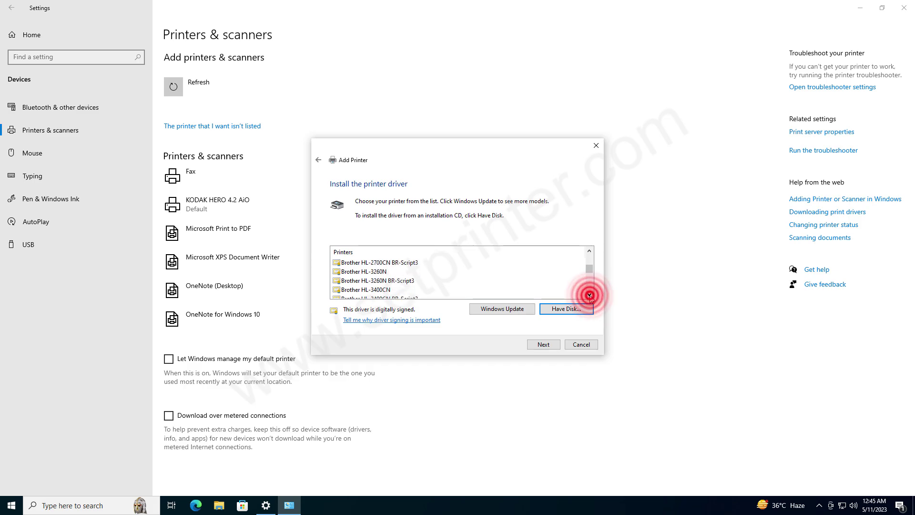
{"action": "left_click", "coordinate": [589, 294]}
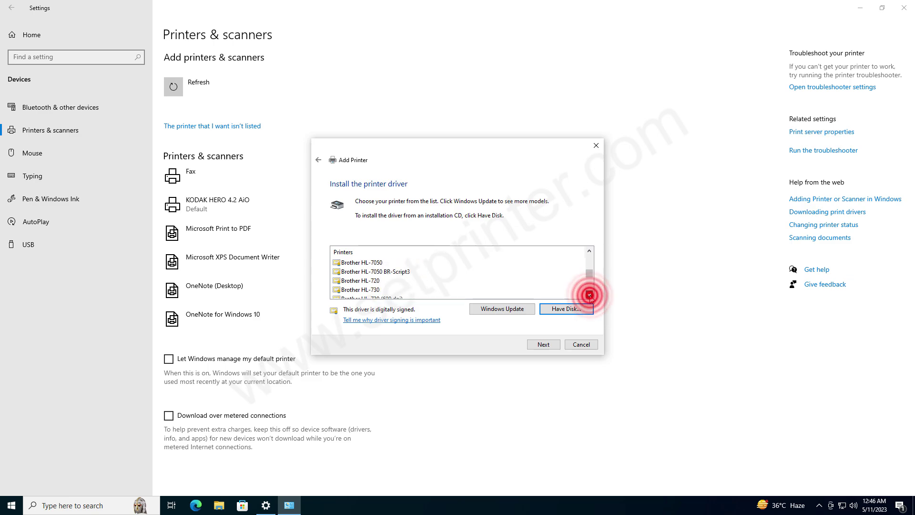
{"action": "left_click", "coordinate": [590, 295]}
{"action": "left_click", "coordinate": [590, 295]}
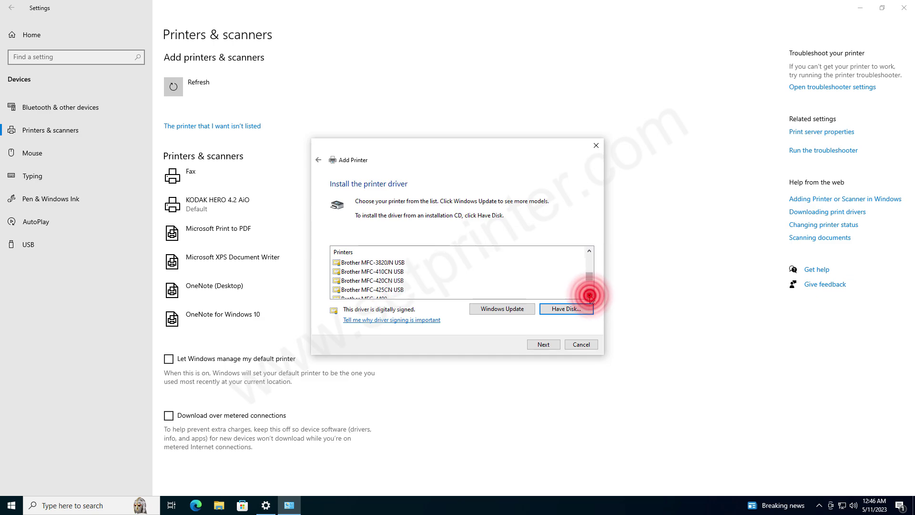
{"action": "left_click", "coordinate": [589, 295]}
{"action": "left_click", "coordinate": [589, 295]}
{"action": "left_click", "coordinate": [589, 295]}
{"action": "left_click", "coordinate": [588, 296]}
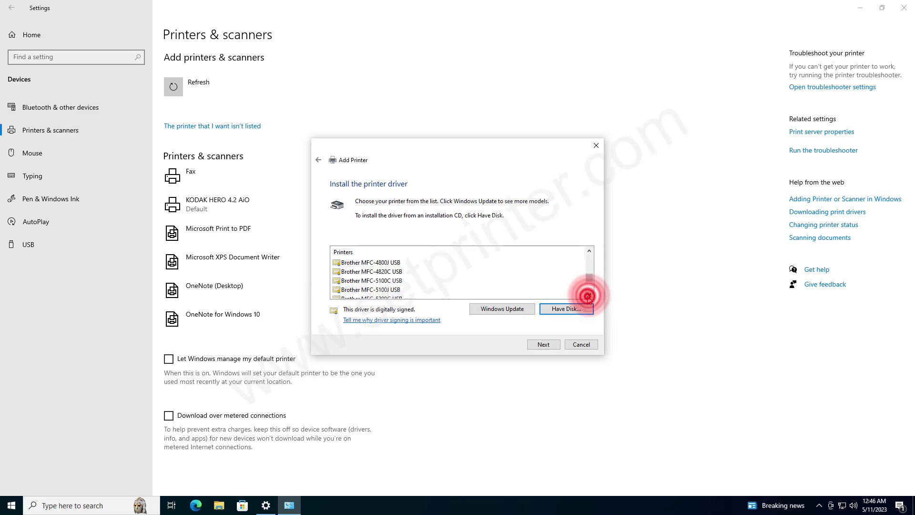
{"action": "left_click", "coordinate": [589, 295]}
{"action": "left_click", "coordinate": [589, 295]}
{"action": "left_click", "coordinate": [589, 295]}
{"action": "left_click", "coordinate": [589, 296]}
{"action": "left_click", "coordinate": [589, 296]}
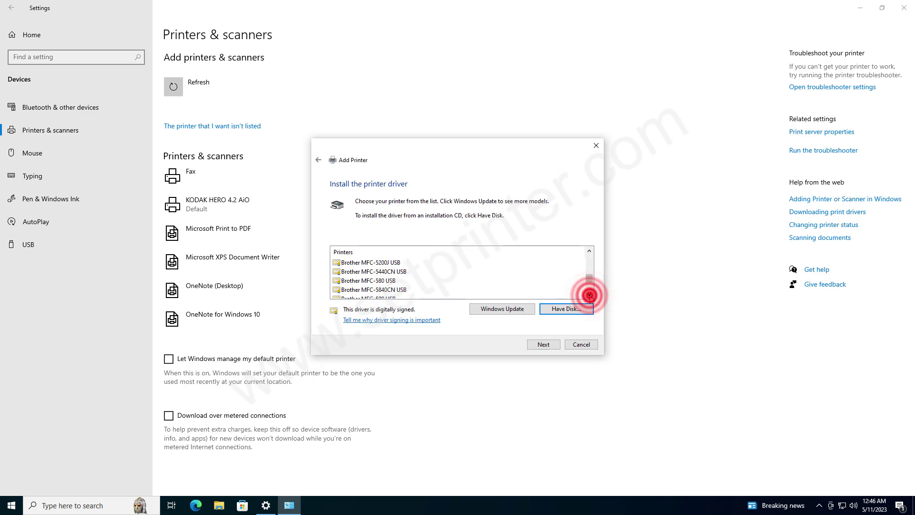
{"action": "left_click", "coordinate": [589, 296]}
{"action": "left_click", "coordinate": [589, 296]}
{"action": "left_click", "coordinate": [589, 296]}
{"action": "left_click", "coordinate": [589, 296]}
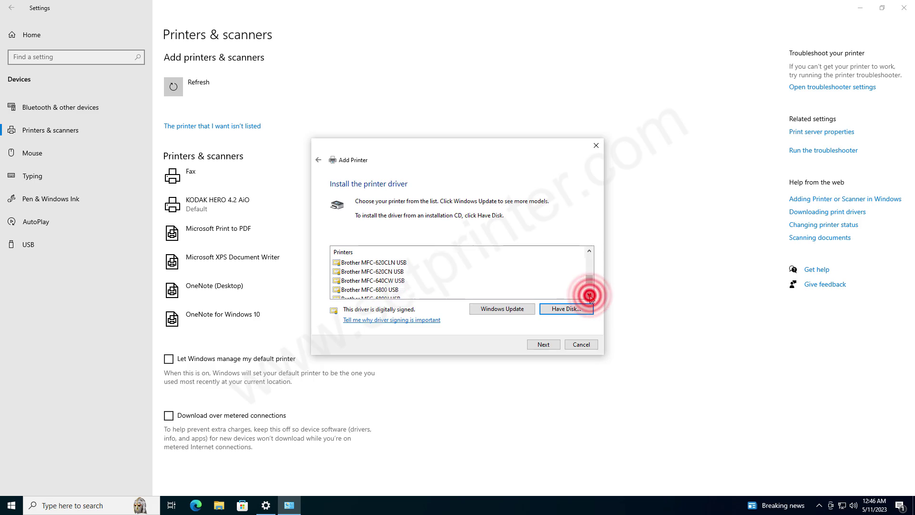
{"action": "left_click", "coordinate": [589, 295]}
{"action": "left_click", "coordinate": [589, 295]}
{"action": "left_click", "coordinate": [589, 296]}
{"action": "left_click", "coordinate": [589, 296]}
{"action": "left_click", "coordinate": [590, 295]}
{"action": "left_click", "coordinate": [589, 295]}
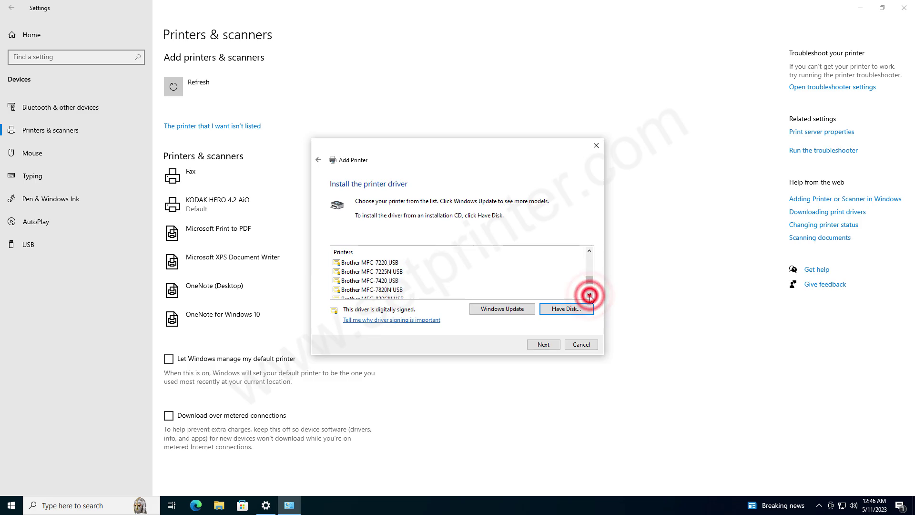
{"action": "left_click", "coordinate": [590, 295]}
{"action": "left_click", "coordinate": [589, 295]}
{"action": "left_click", "coordinate": [589, 295]}
{"action": "left_click", "coordinate": [590, 296]}
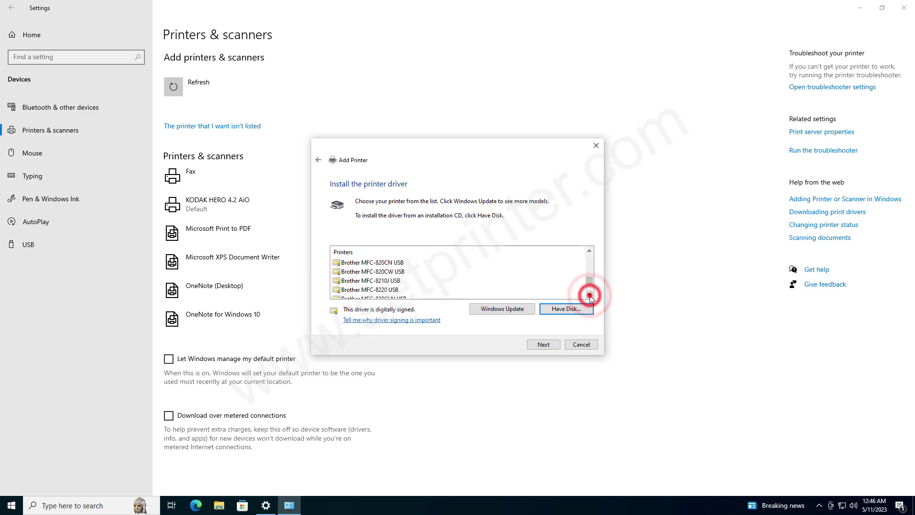
{"action": "left_click", "coordinate": [589, 295]}
{"action": "left_click", "coordinate": [589, 295]}
{"action": "left_click", "coordinate": [589, 295]}
{"action": "left_click", "coordinate": [590, 296]}
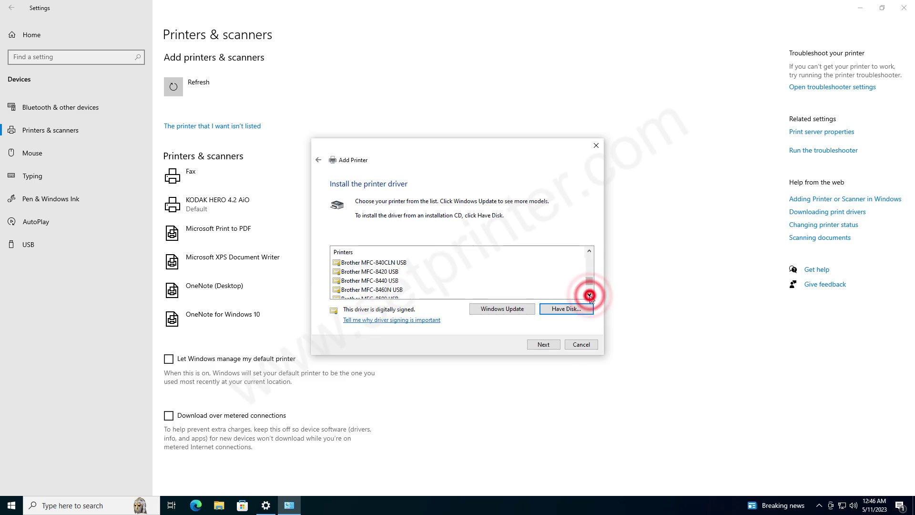
{"action": "left_click", "coordinate": [590, 295]}
{"action": "left_click", "coordinate": [589, 295]}
{"action": "left_click", "coordinate": [589, 295]}
{"action": "left_click", "coordinate": [589, 295]}
{"action": "left_click", "coordinate": [589, 296]}
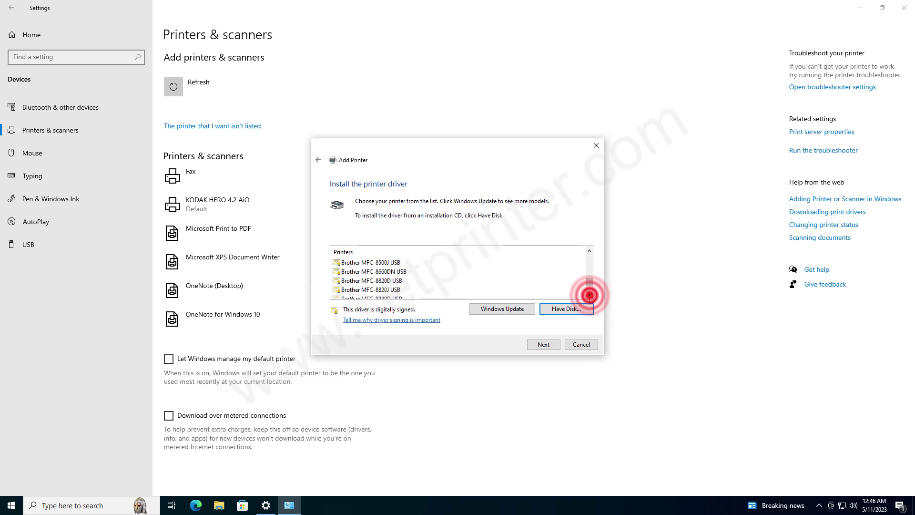
{"action": "left_click", "coordinate": [589, 296]}
{"action": "left_click", "coordinate": [589, 296]}
{"action": "left_click", "coordinate": [589, 295]}
{"action": "left_click", "coordinate": [589, 295]}
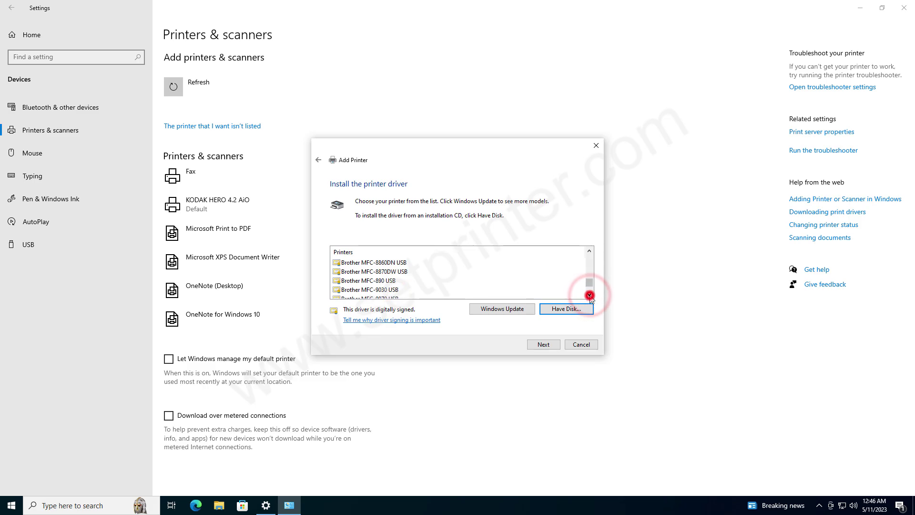
{"action": "left_click", "coordinate": [590, 295]}
{"action": "left_click", "coordinate": [589, 296]}
{"action": "left_click", "coordinate": [590, 295]}
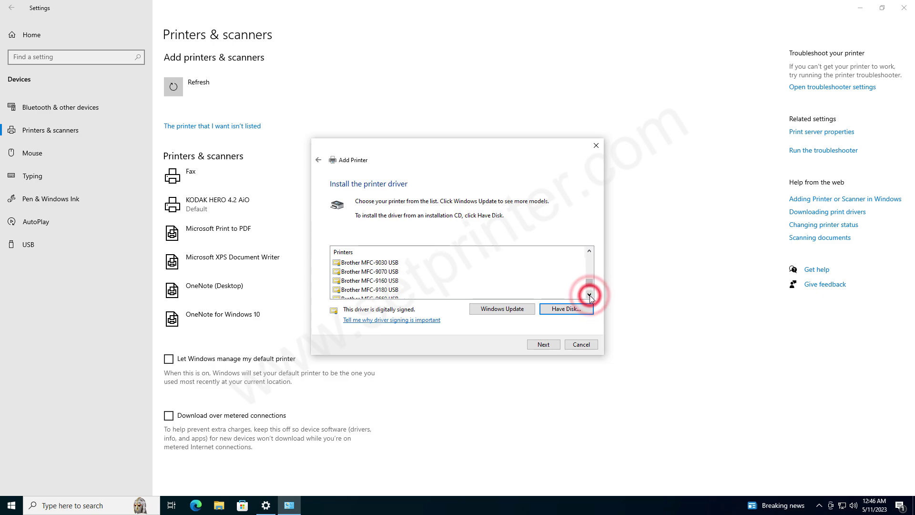
{"action": "left_click", "coordinate": [589, 295]}
{"action": "left_click", "coordinate": [590, 295]}
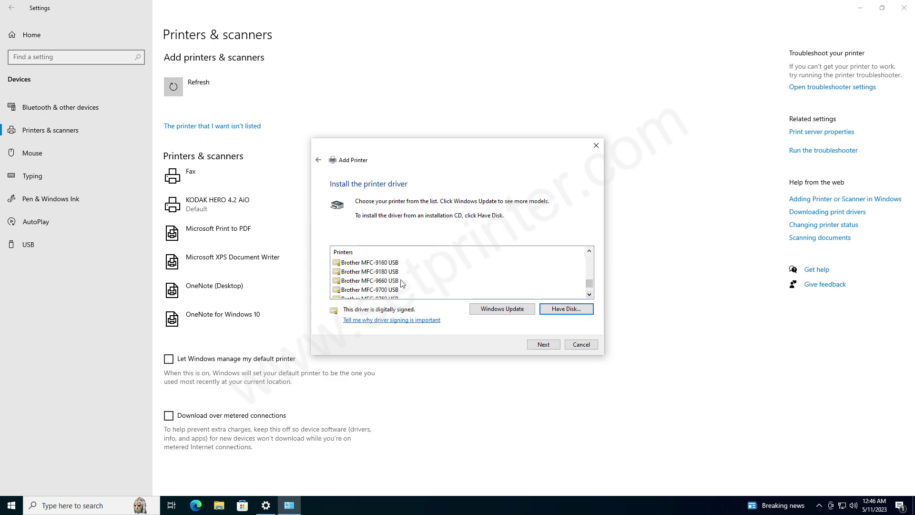
{"action": "left_click", "coordinate": [375, 292]}
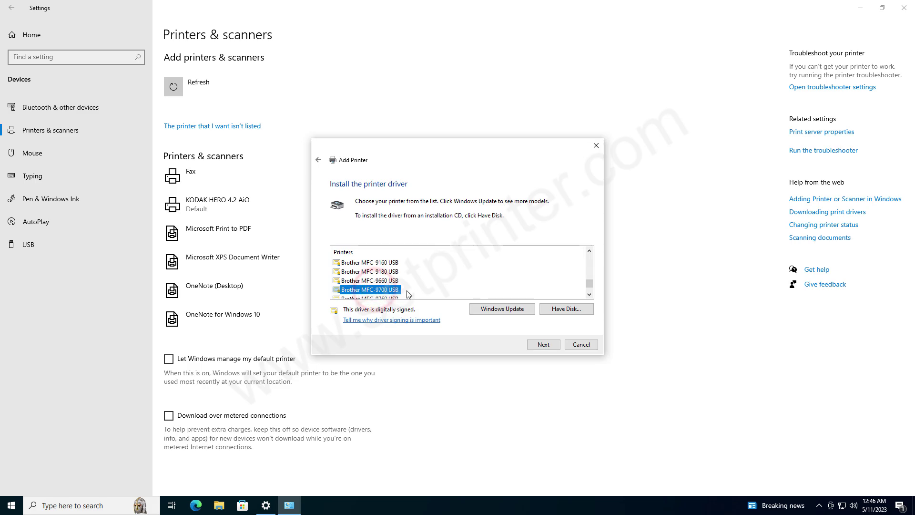
{"action": "left_click", "coordinate": [543, 344]}
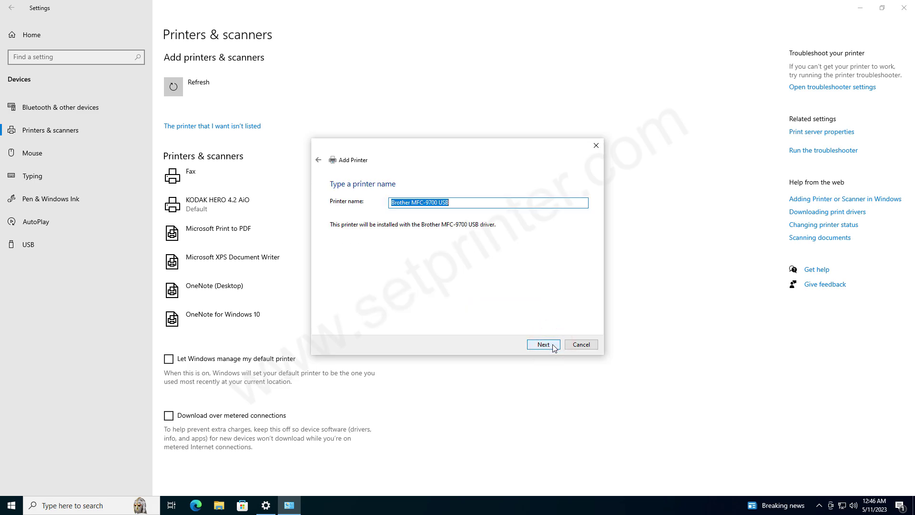
Step: Finish adding the printer as Brother MFC-9700 USB, unshared and set as default, and expand its entry in the installed printers list
{"action": "left_click", "coordinate": [552, 344]}
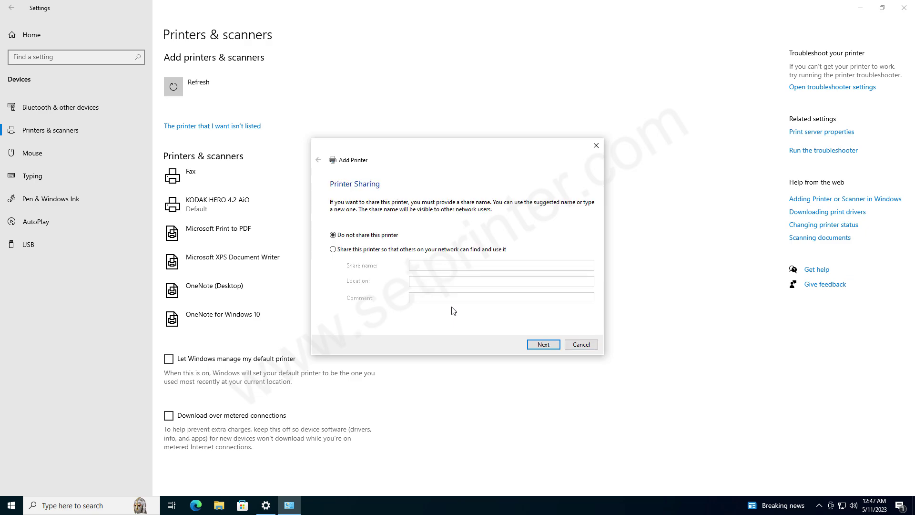
{"action": "left_click", "coordinate": [557, 349]}
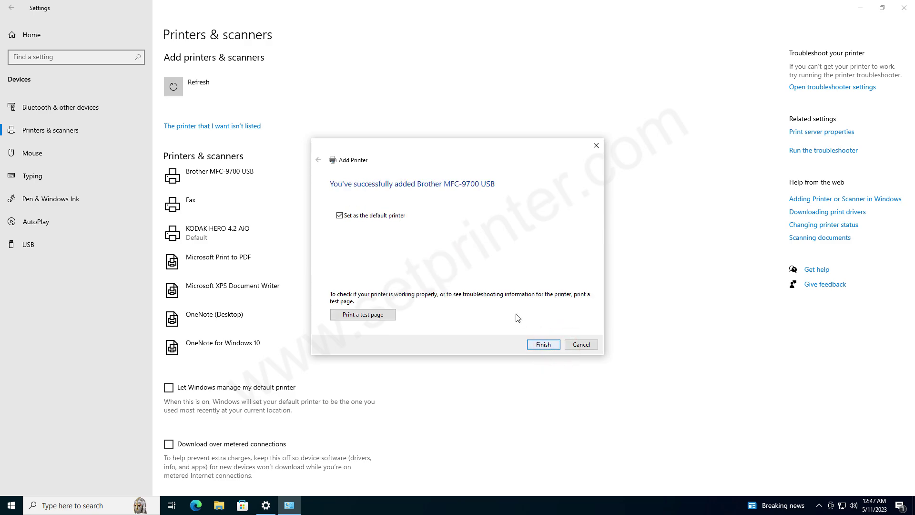
{"action": "left_click", "coordinate": [548, 348]}
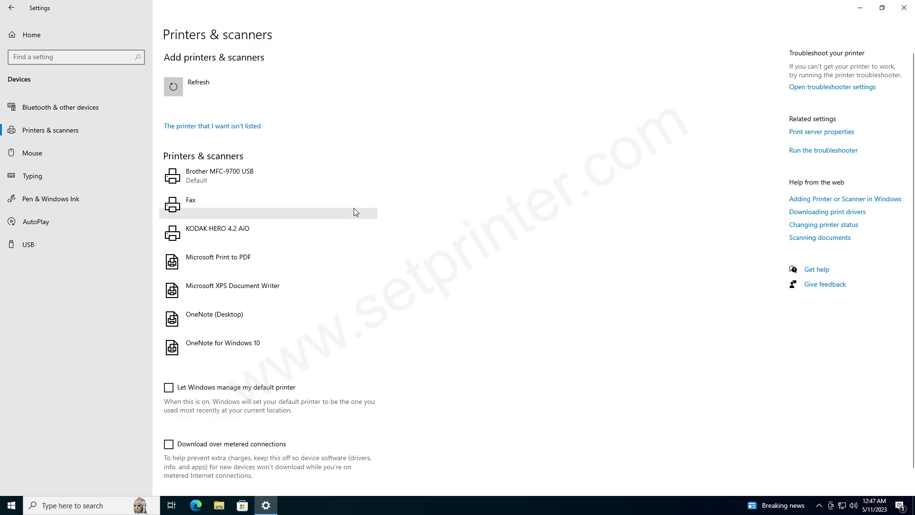
{"action": "left_click", "coordinate": [264, 173]}
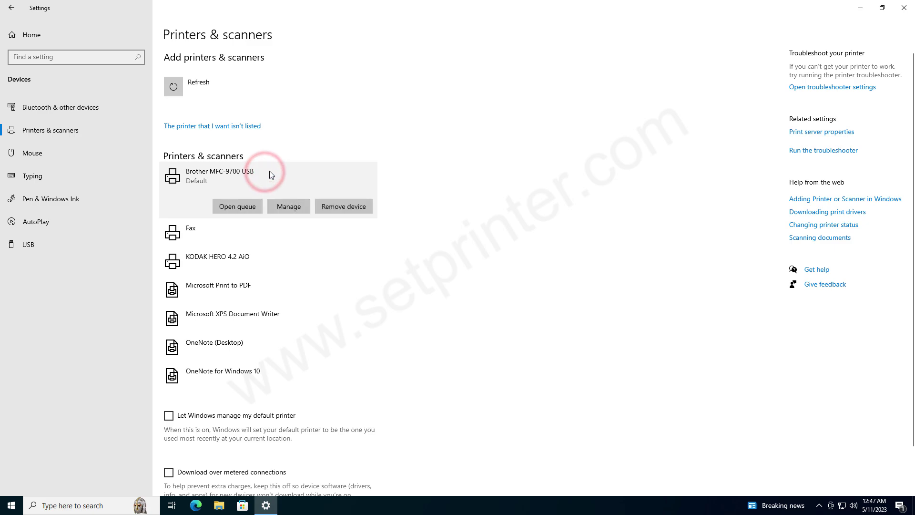